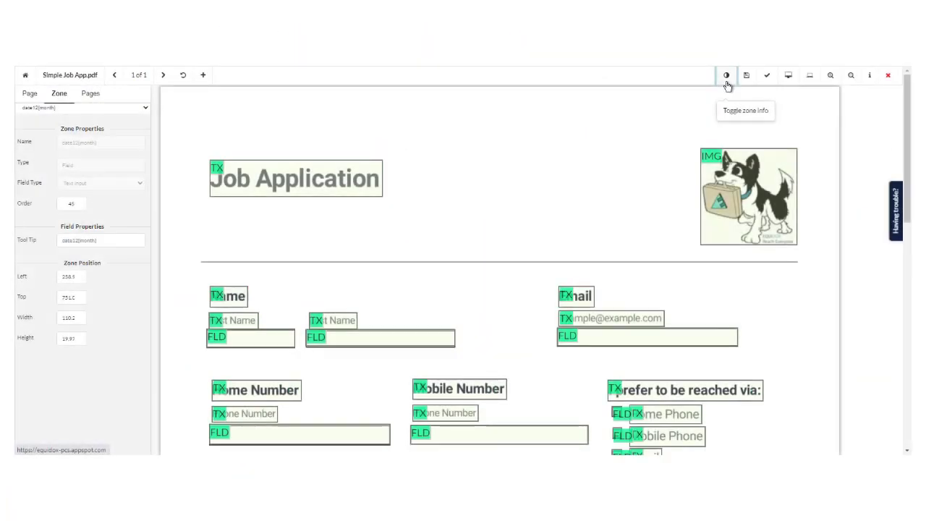
Step: Make the Job Application title zone a Heading (H1)
click(276, 192)
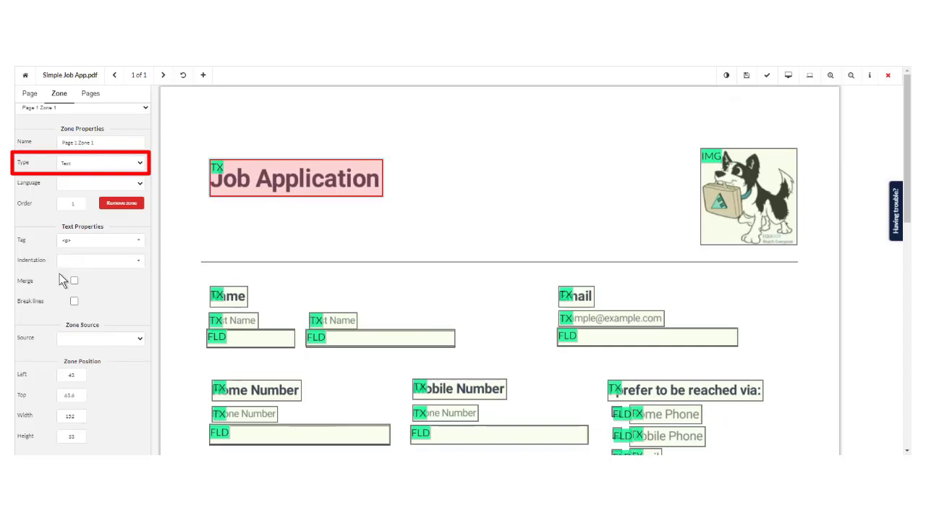
click(101, 163)
click(101, 184)
Step: Set the Name, Email, Home Number, Mobile Number and preferred-contact labels to H2 headings
click(218, 296)
key(2)
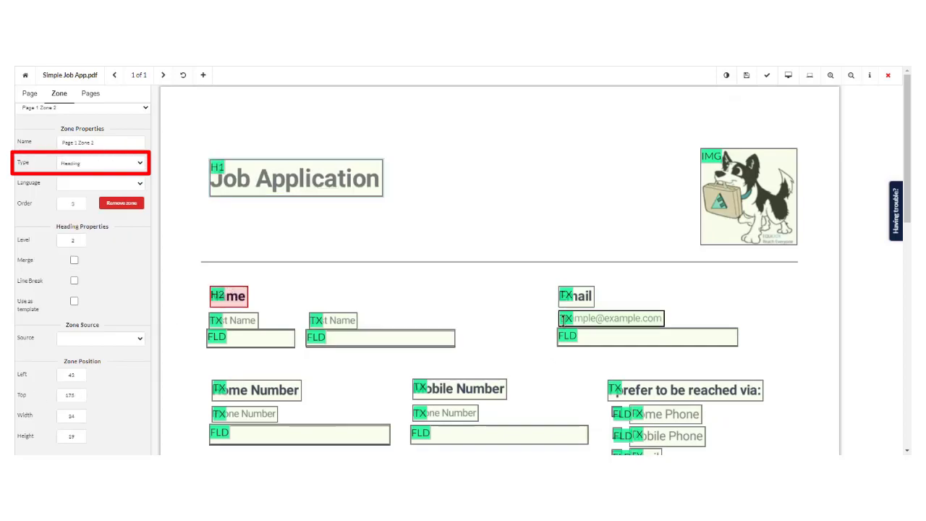
click(576, 295)
key(2)
click(256, 390)
key(2)
click(459, 388)
key(2)
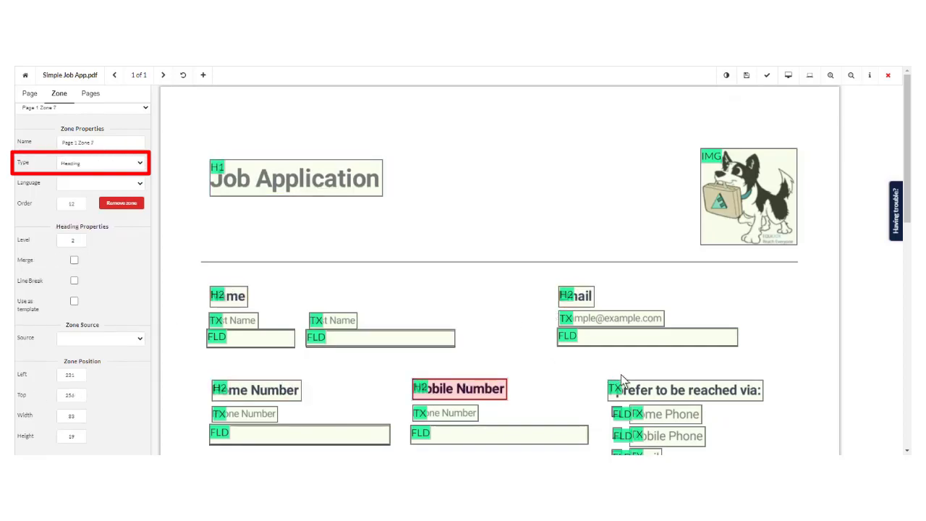
click(685, 390)
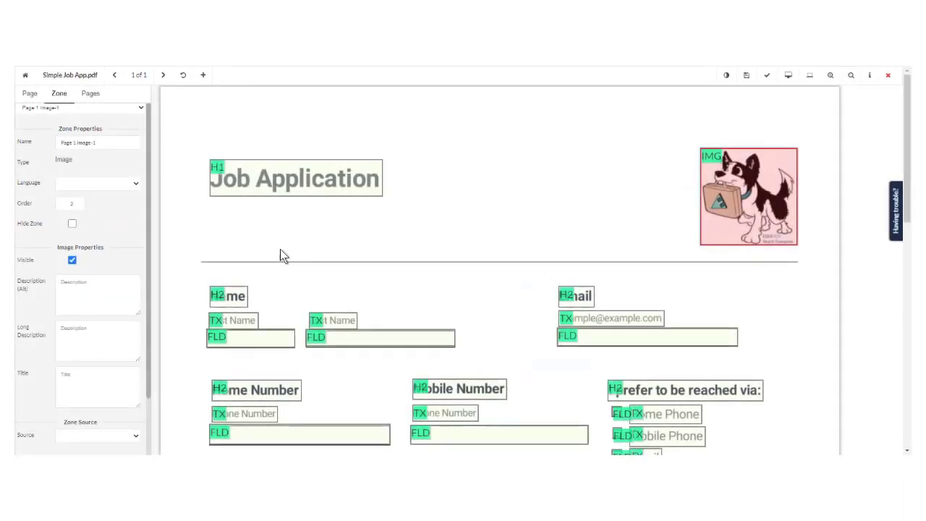
Step: Give the dog image the alt text 'Black and White dog with briefcase showing Equidox Logo'
click(77, 290)
text(Black)
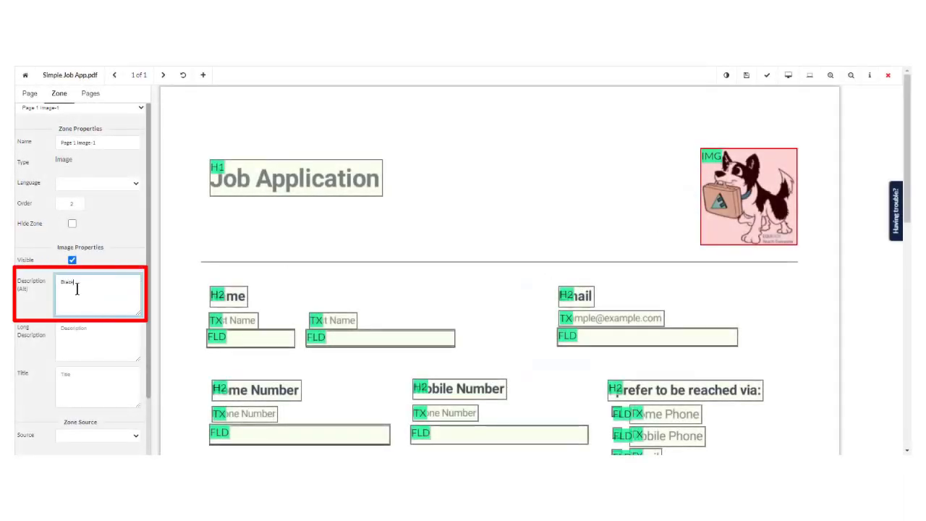
text( and White dog with brie)
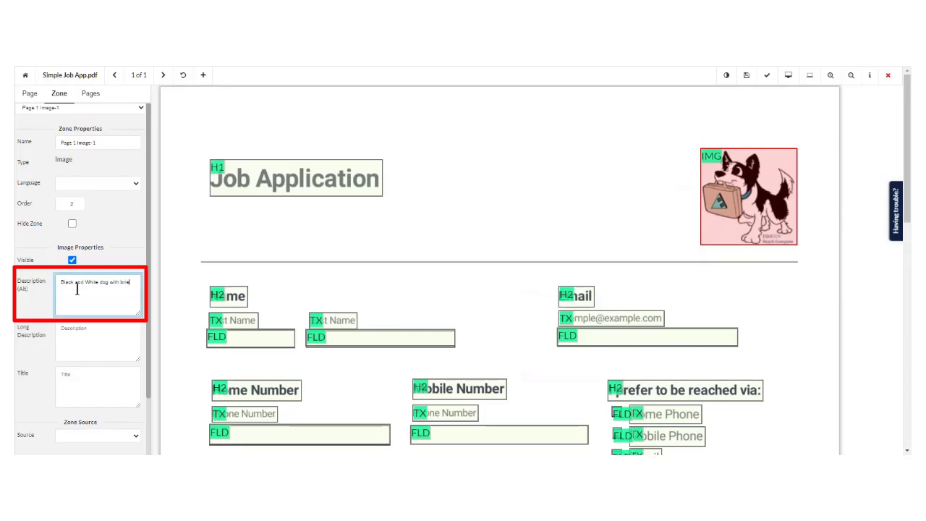
text(fcase showing Equidox Logo)
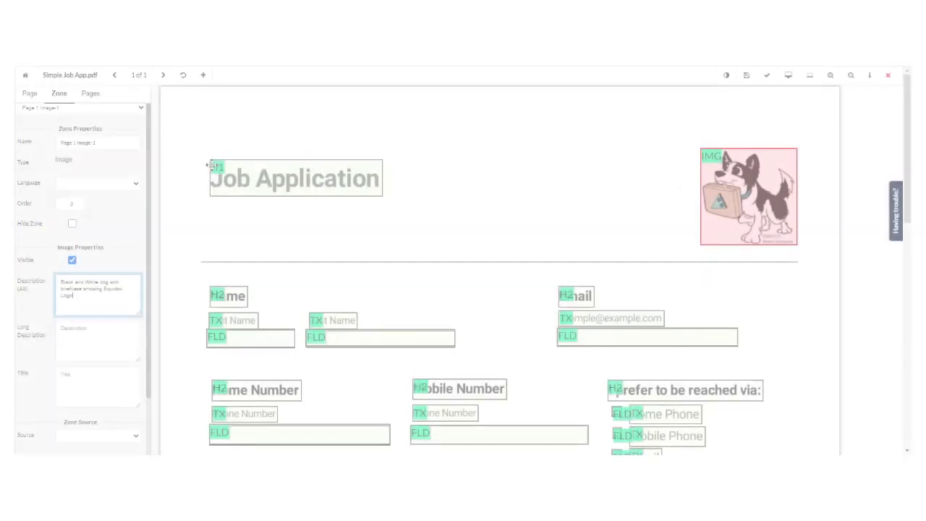
Step: Add tooltips 'Enter First Name' and 'Enter Last Name', then begin the email field's tooltip
click(247, 338)
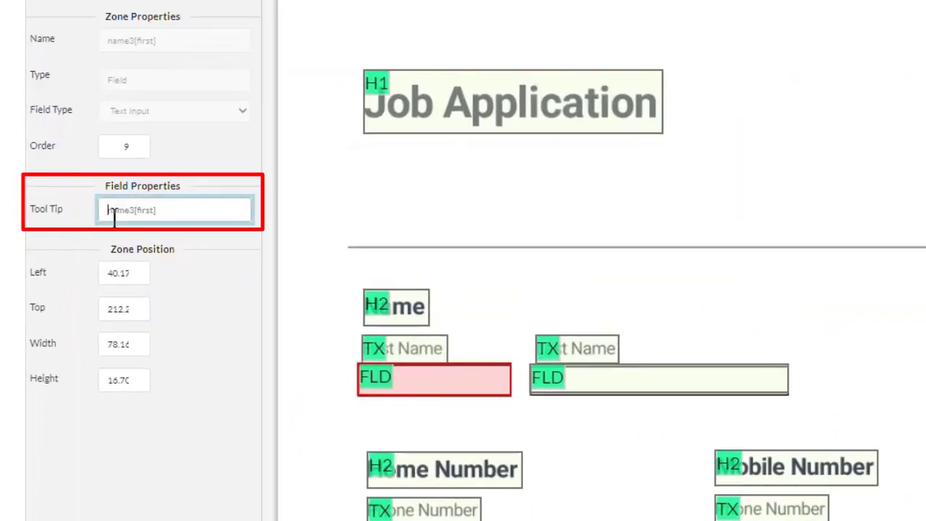
text(Enter First Name)
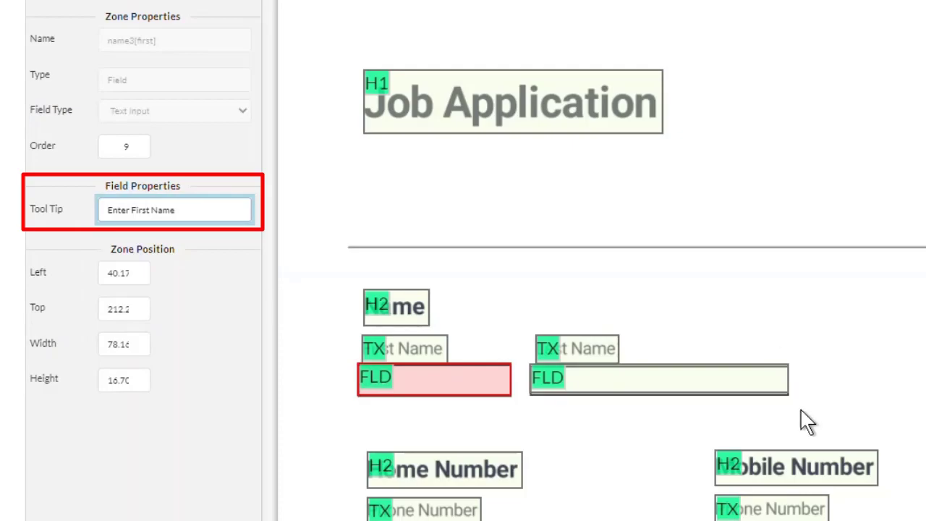
click(715, 382)
click(165, 210)
text(E)
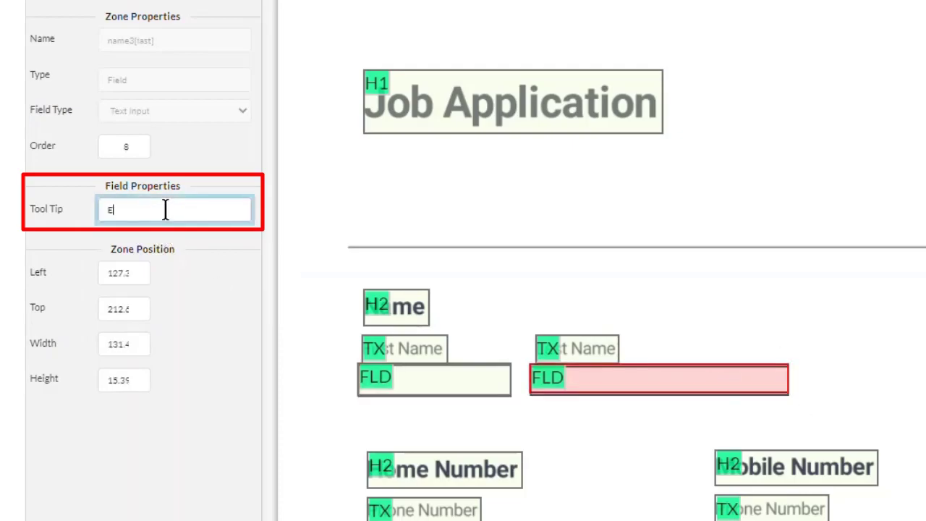
text(nter Last Name)
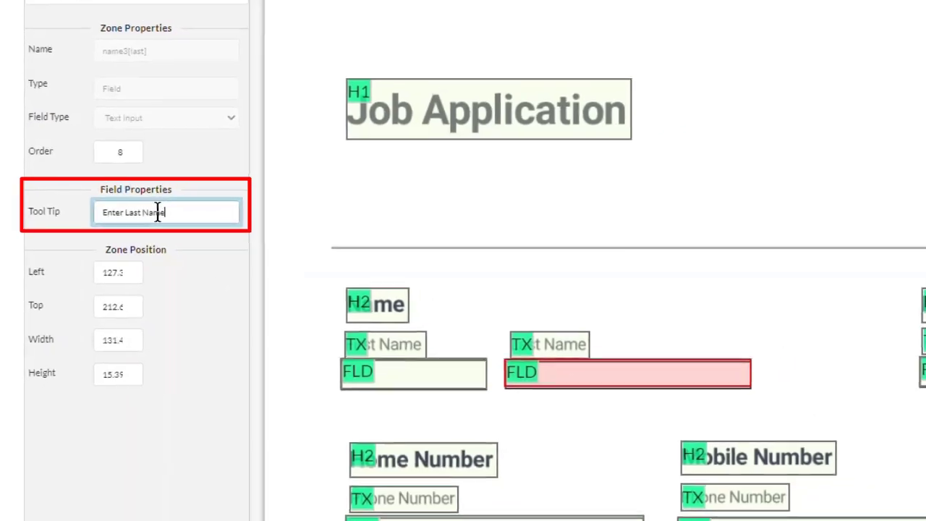
click(775, 348)
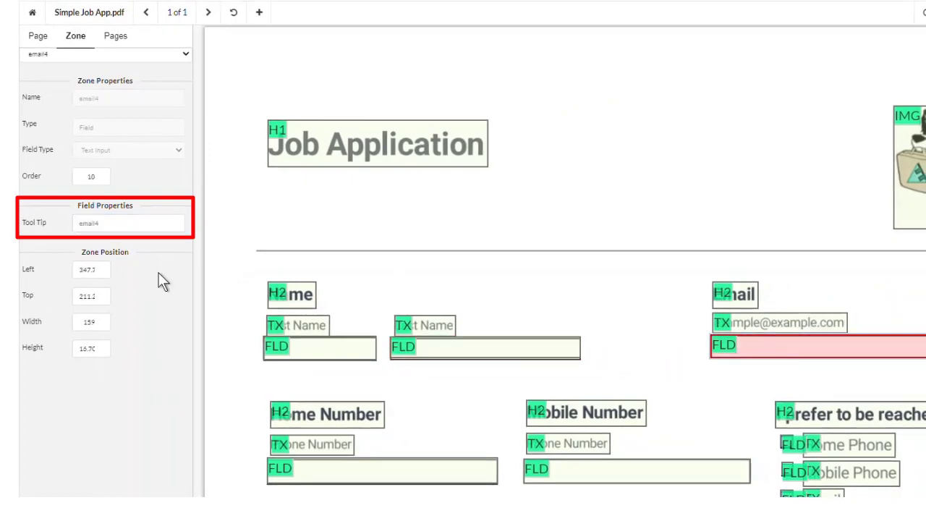
click(115, 222)
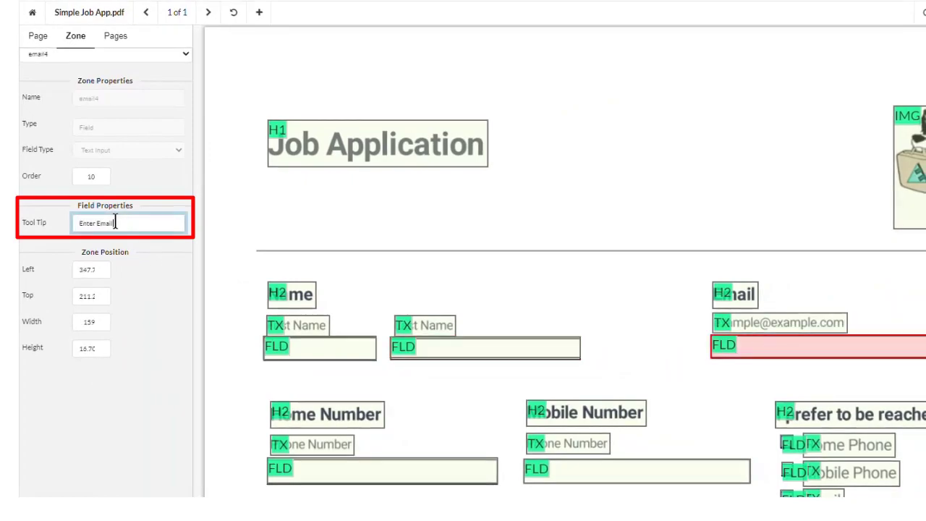
Step: Give the Home Phone checkbox the tooltip 'Choose Home Phone as prefered contact' and select it for copying
scroll(527, 144, down, 3)
click(788, 185)
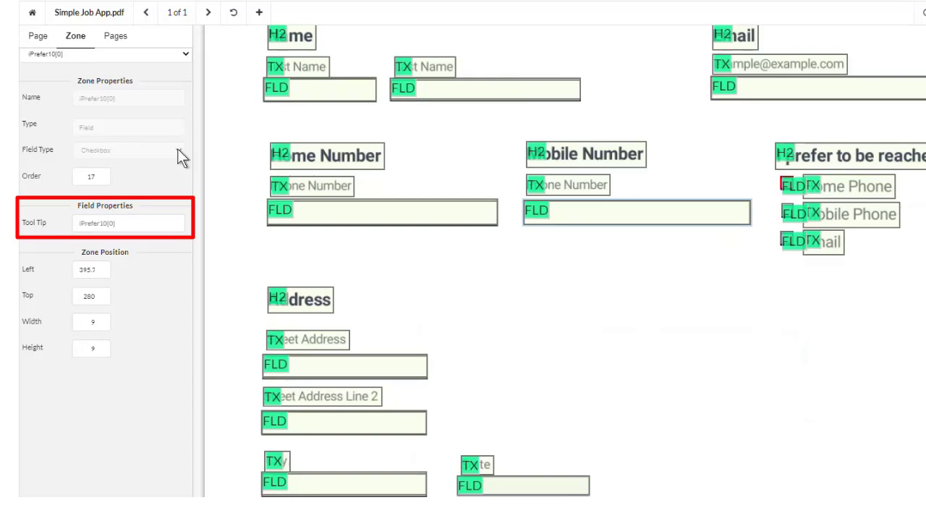
click(121, 222)
text(Choos)
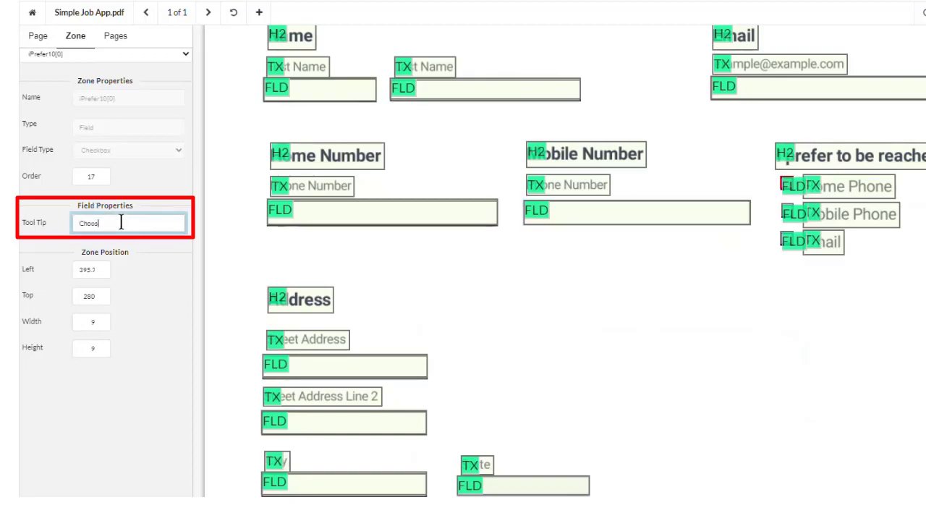
text(e)
text( Home Phone as)
text( prefere)
text(d contact)
key(ctrl+a)
key(ctrl+c)
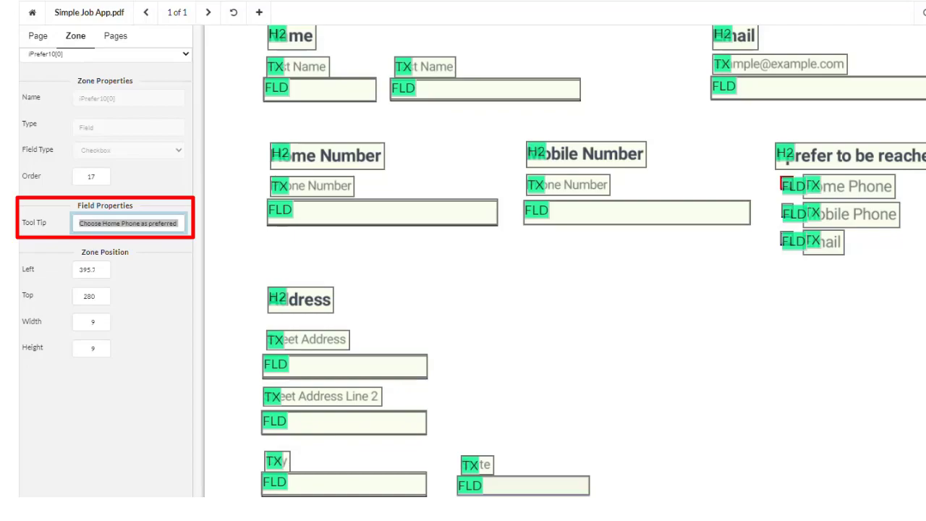
Step: Paste the tooltip into the Mobile Phone checkbox, changing 'Home' to 'Mobile'
click(788, 212)
click(132, 223)
key(ctrl+a)
key(ctrl+v)
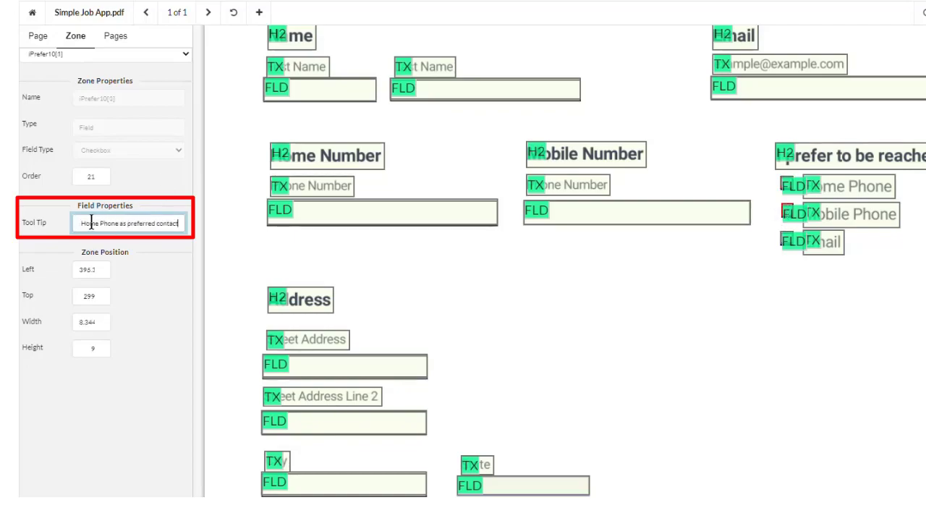
double_click(91, 223)
text(Mobile)
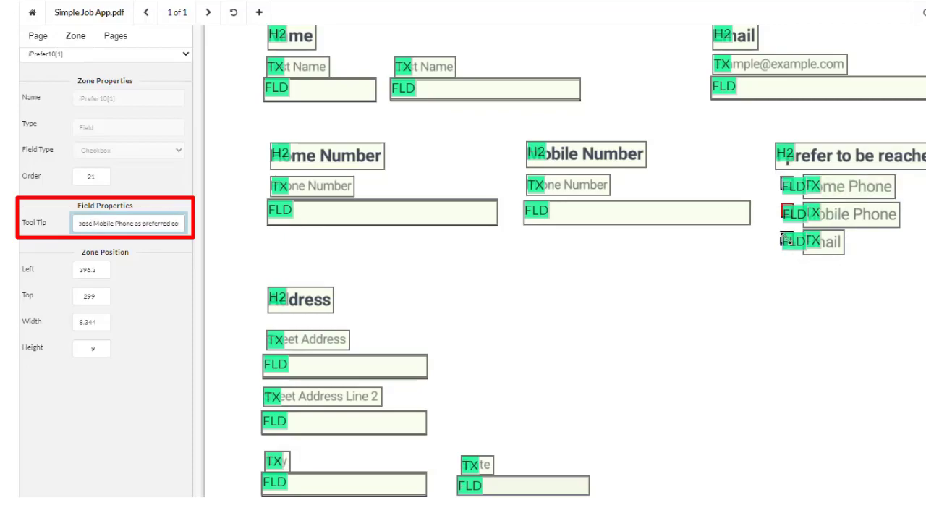
Step: Paste the tooltip into the Email checkbox and select 'Home Phone' for replacement
click(789, 239)
click(123, 221)
key(ctrl+a)
key(ctrl+v)
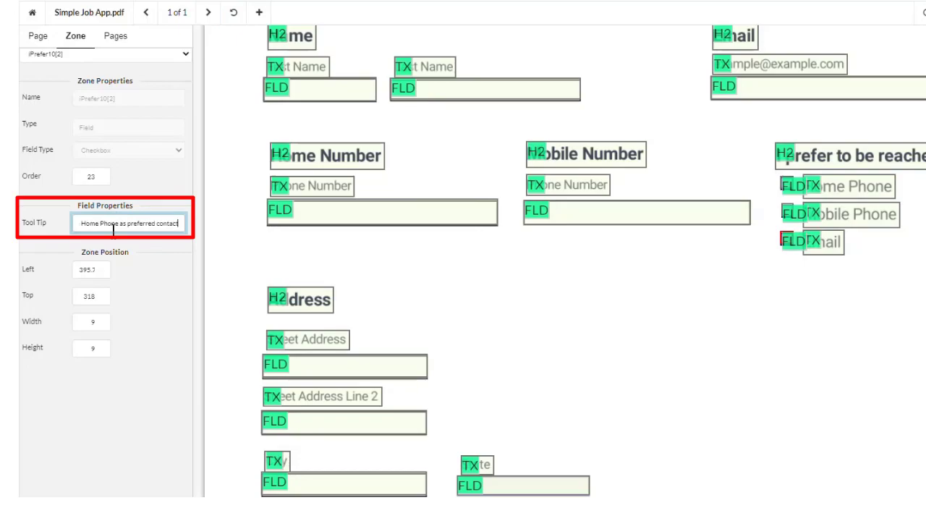
double_click(91, 222)
drag(91, 223, 103, 225)
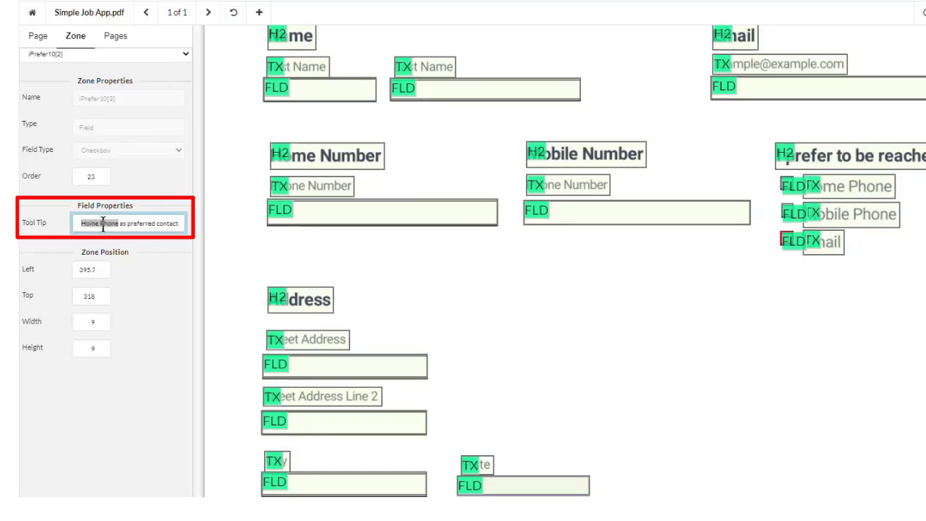
Step: Finish the Email checkbox tooltip and start a tooltip on the State field
text(Email)
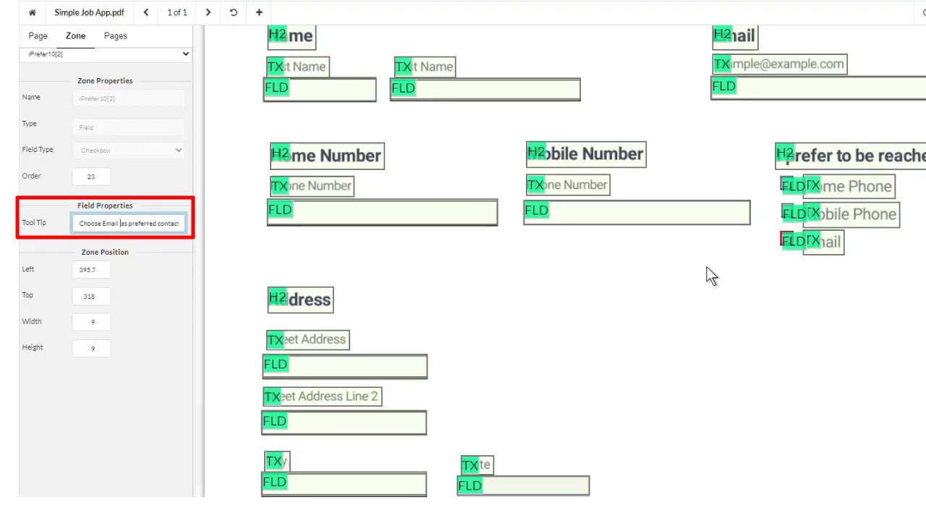
scroll(706, 268, down, 4)
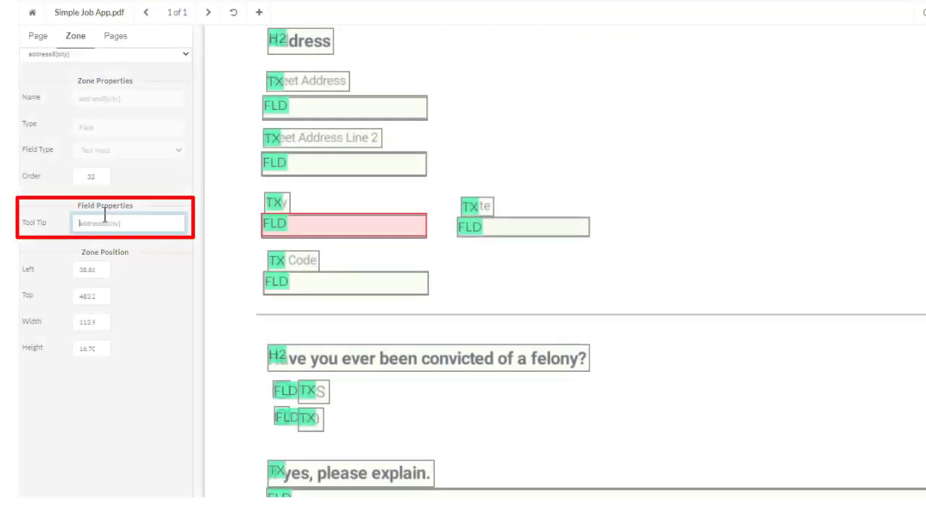
text(Choose City)
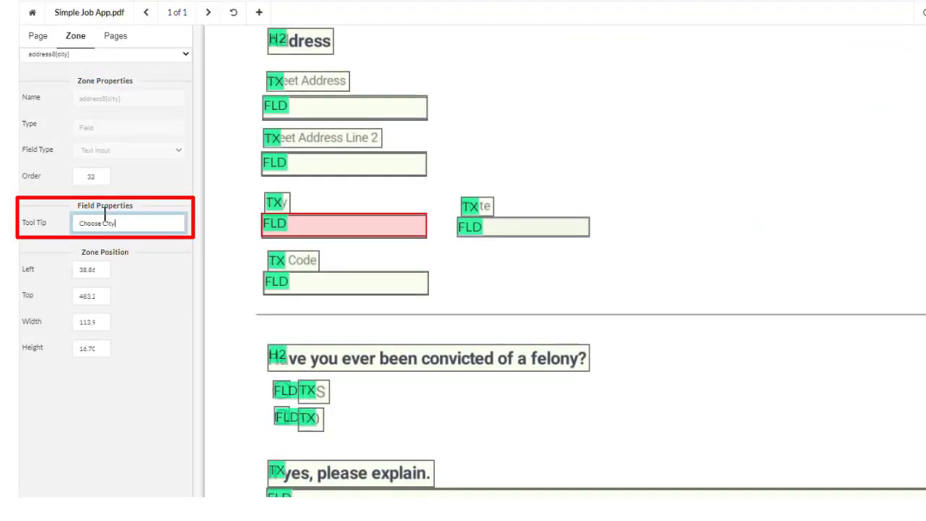
click(499, 227)
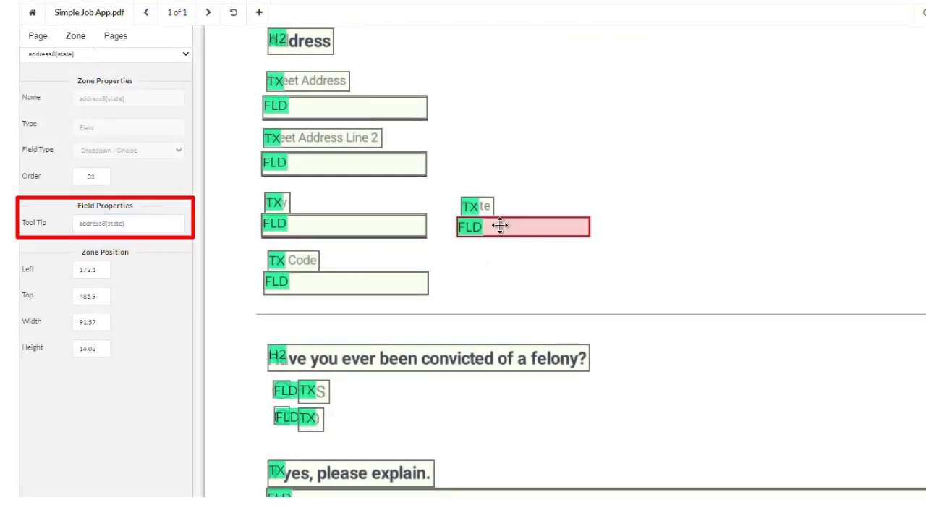
click(136, 225)
text(Choose State)
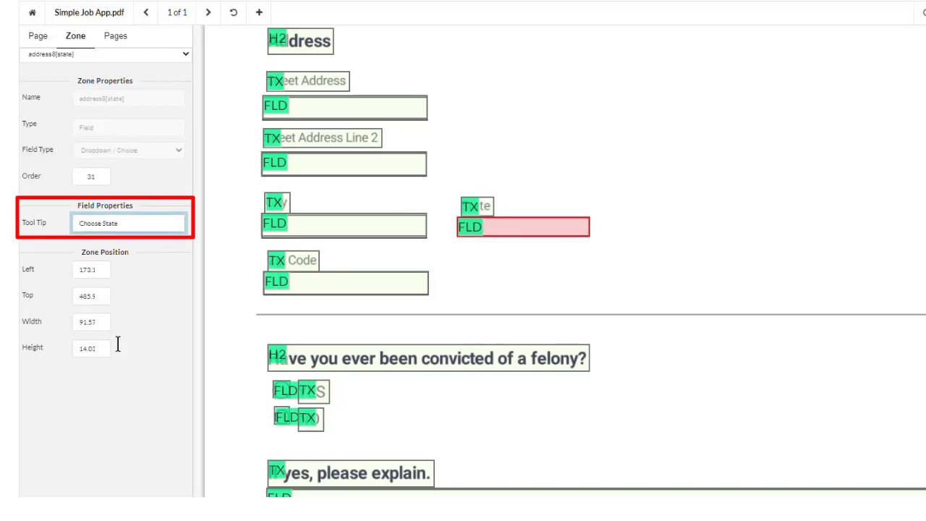
Step: Give the felony question's radio buttons tooltips, starting with 'Choose Yes' on the first
click(293, 282)
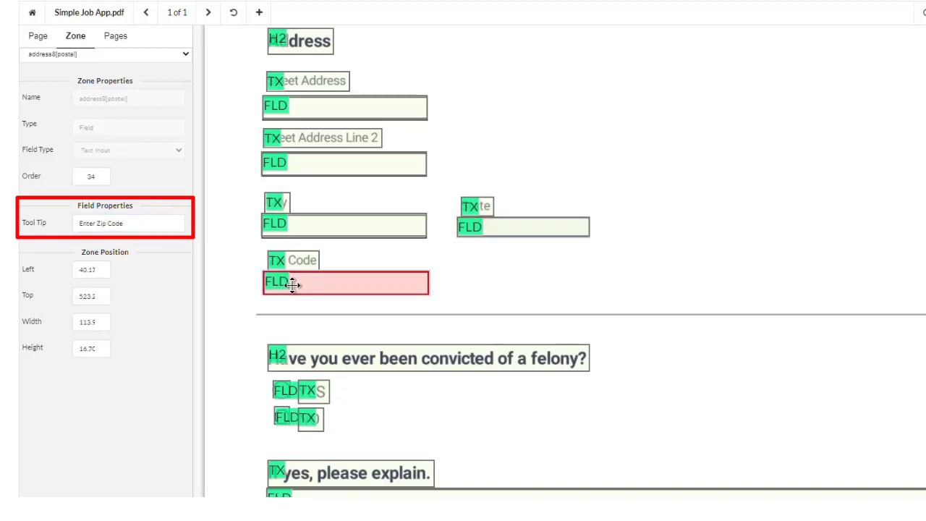
click(283, 391)
click(138, 227)
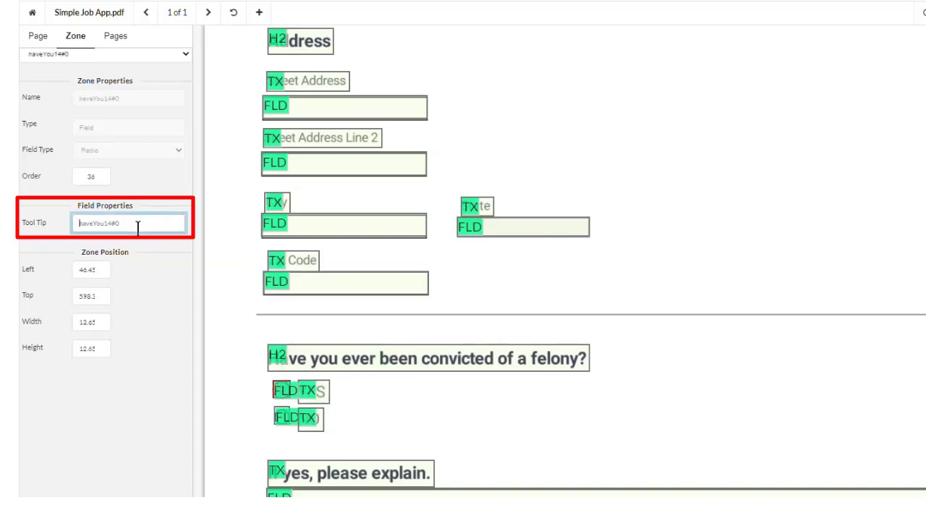
text(Choose Yes if convicted of a felony)
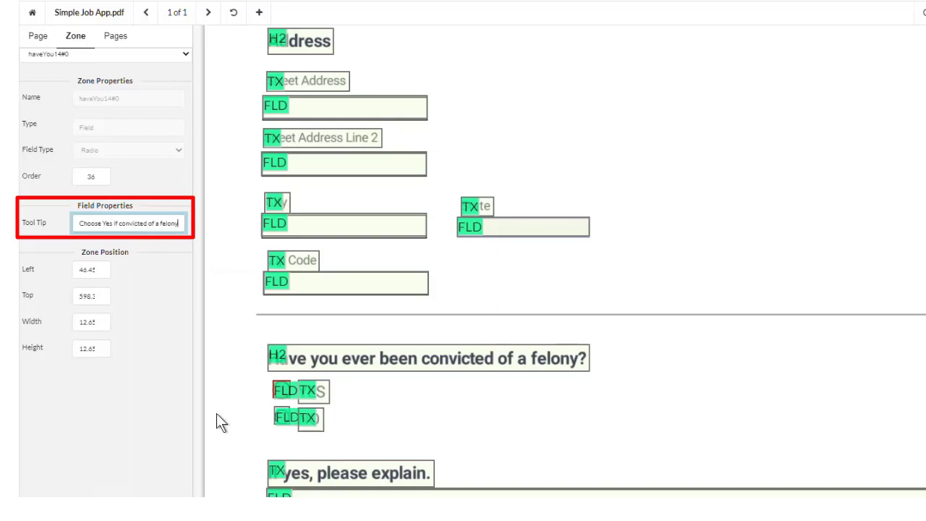
click(277, 414)
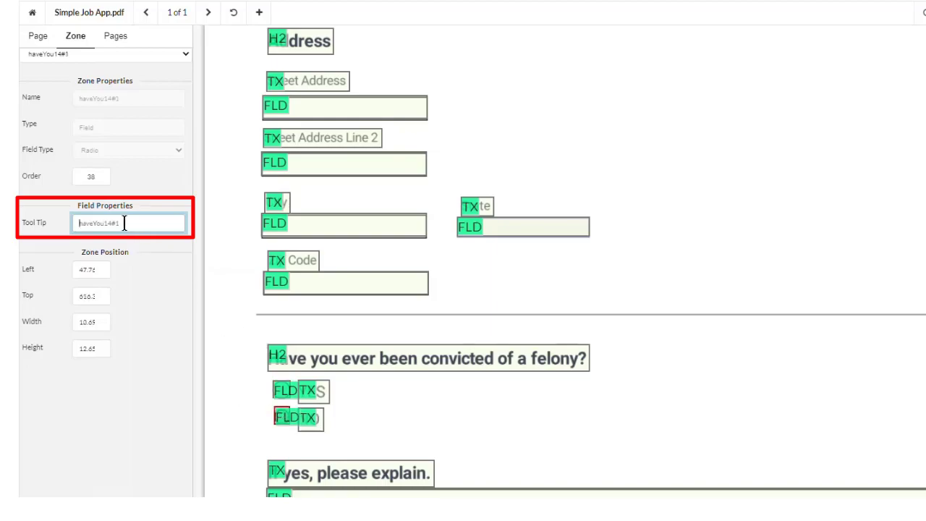
key(ctrl+a)
text(Croose no)
text(lony)
Step: Give the explanation field the tooltip 'Explain any felony convictions'
scroll(531, 255, down, 2)
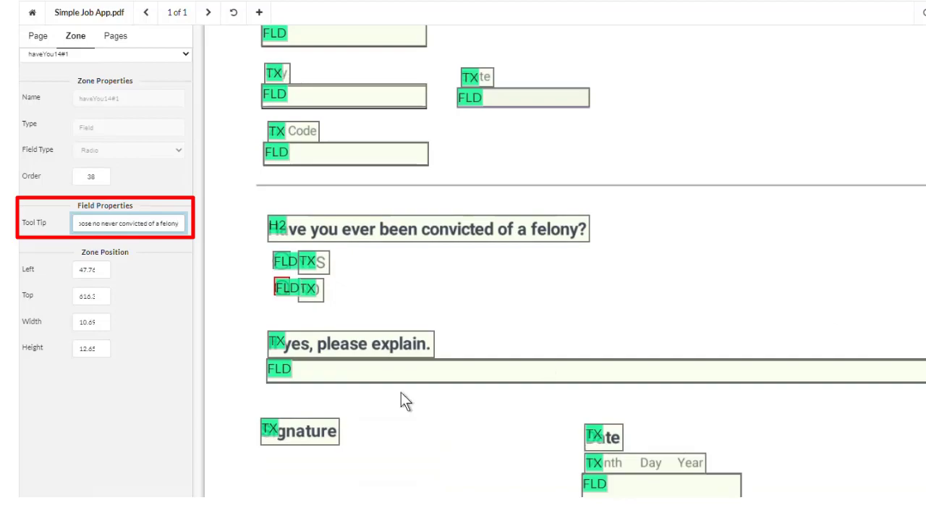
click(383, 368)
click(110, 224)
text(Ex)
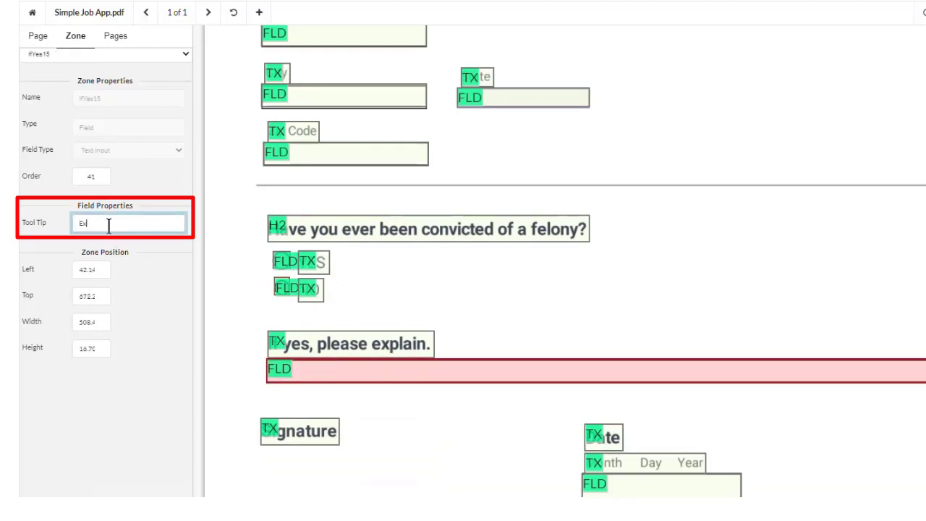
text(plain any felony conviction)
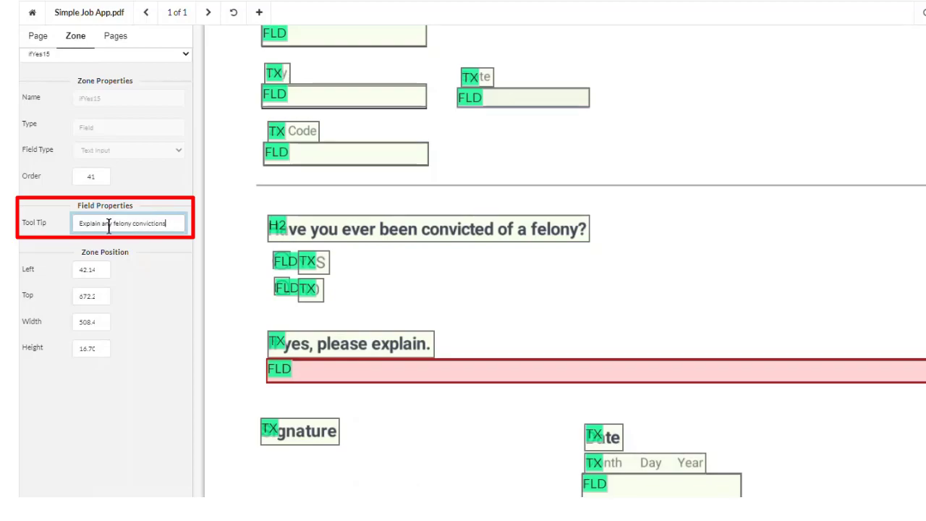
text(s)
Step: Give the date field under Month Day Year the tooltip 'Enter Date MM/DD/YYYY'
scroll(442, 390, down, 3)
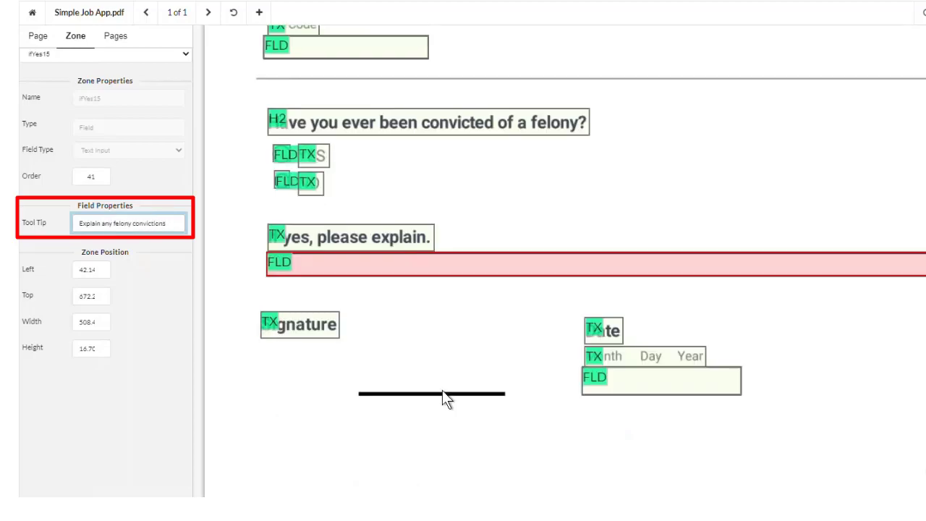
click(601, 377)
click(104, 222)
text(Enter Date MM/DD/YYYY)
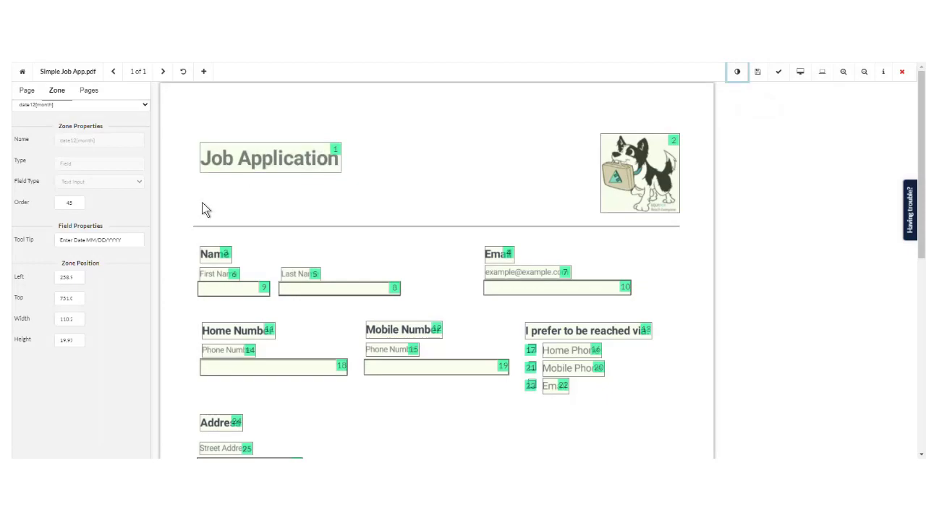
Step: Auto re-order the page's zones and set the dog image's order to 1.5
key(Tab)
click(32, 91)
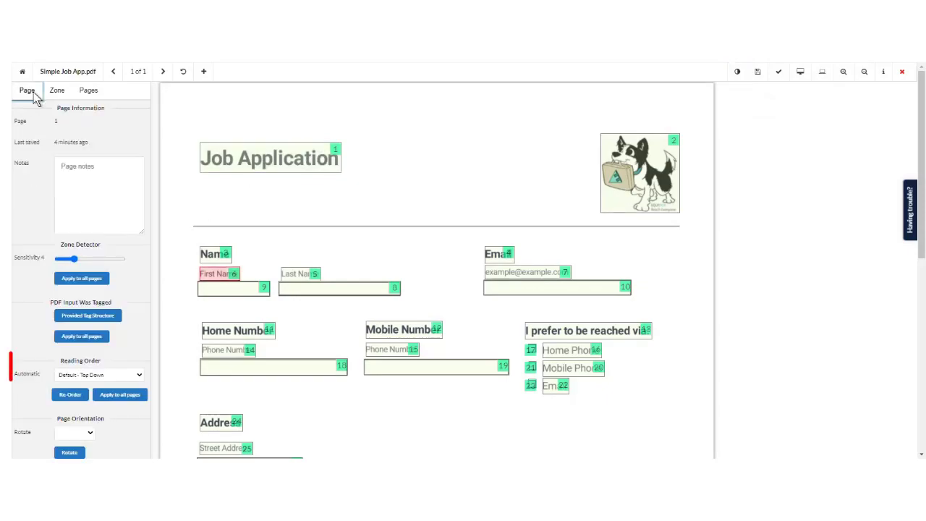
click(64, 395)
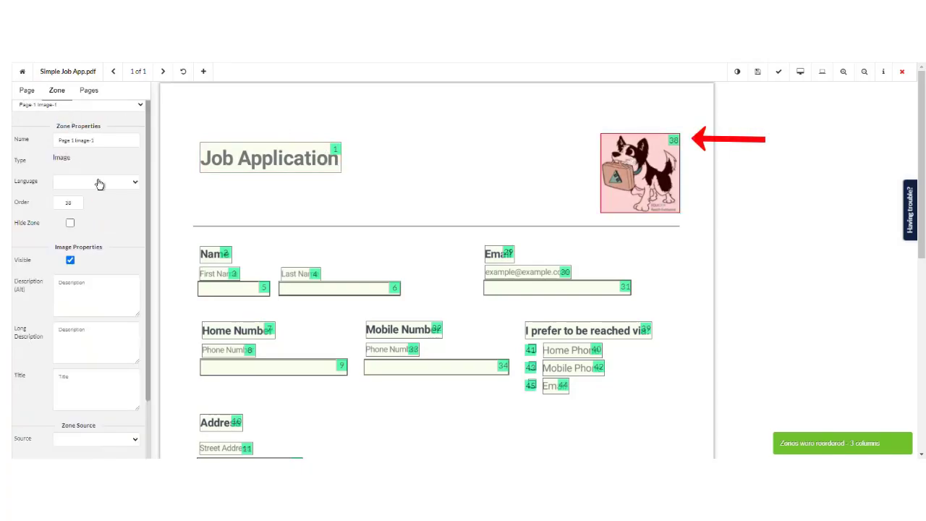
double_click(65, 202)
text(1.5)
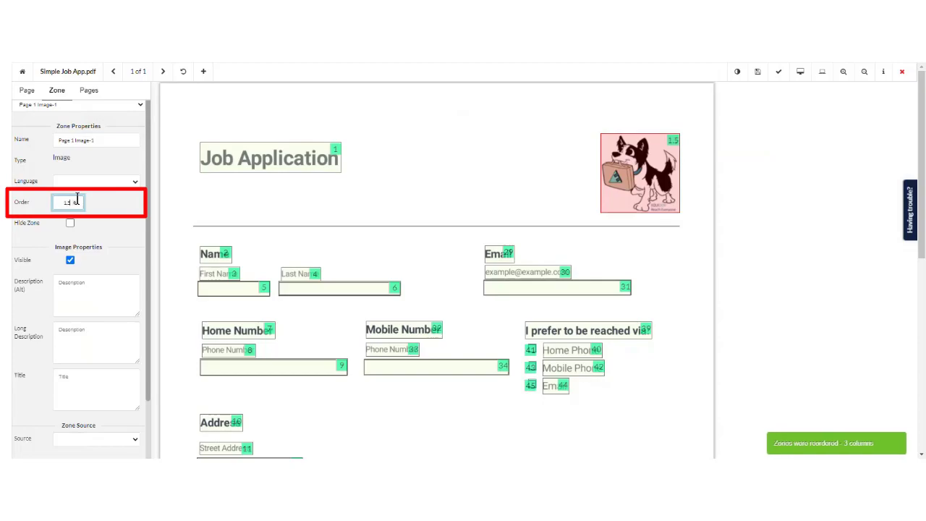
Step: Renumber the First Name field and the Email heading, example text and field (6.1–6.3)
click(224, 288)
double_click(75, 202)
text(4)
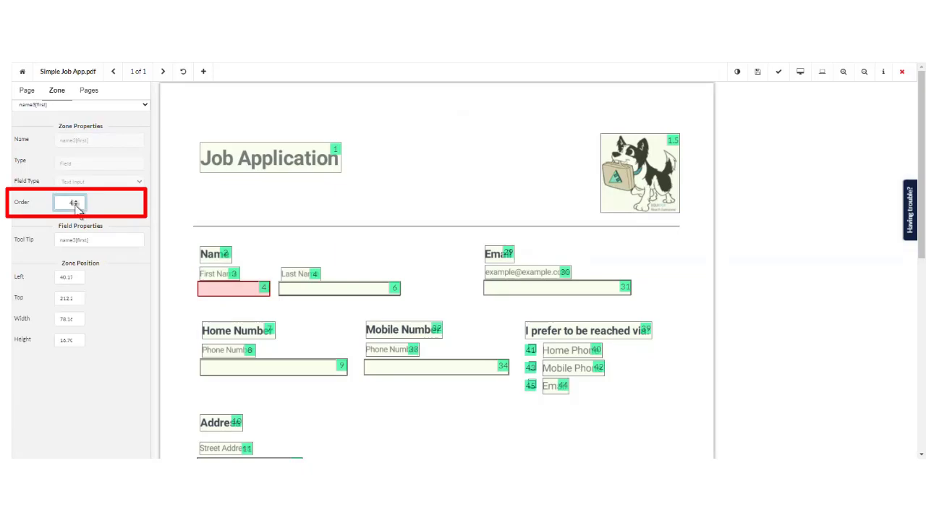
click(500, 253)
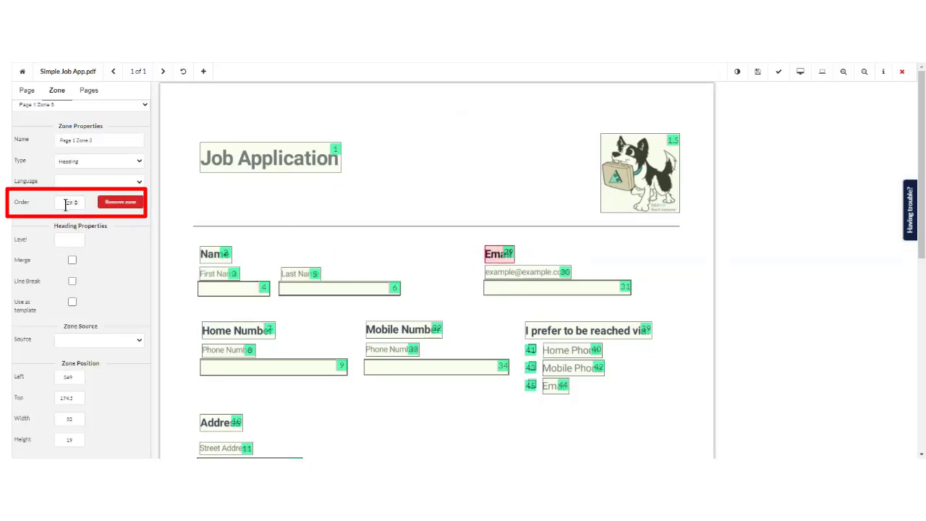
text(41)
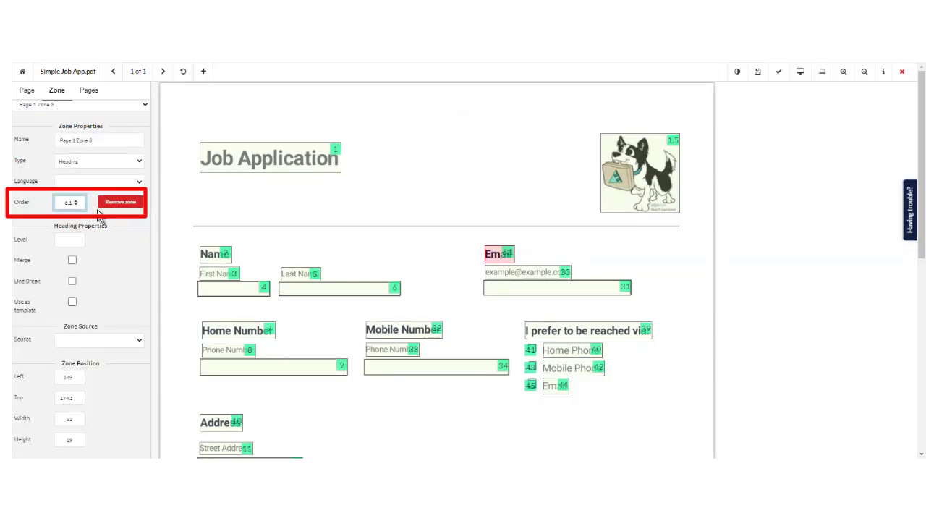
click(521, 270)
double_click(82, 203)
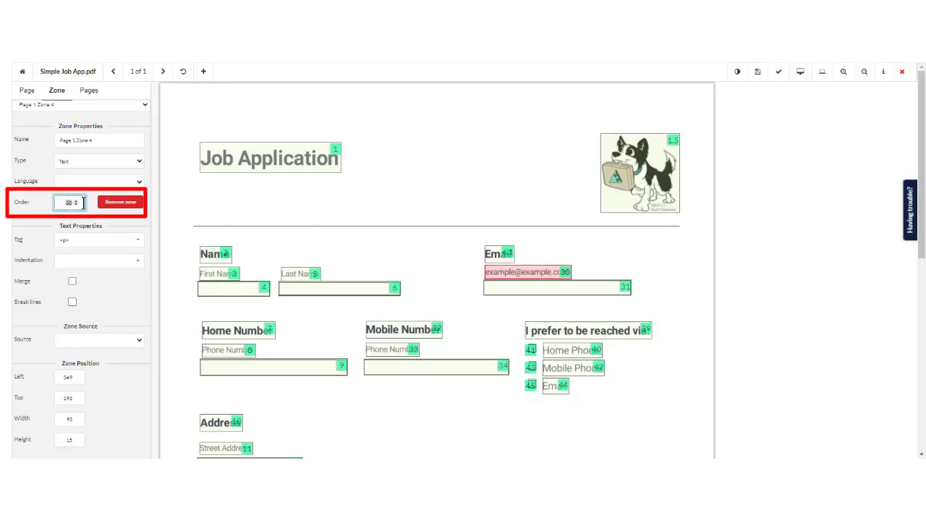
text(6.2)
click(502, 289)
double_click(82, 203)
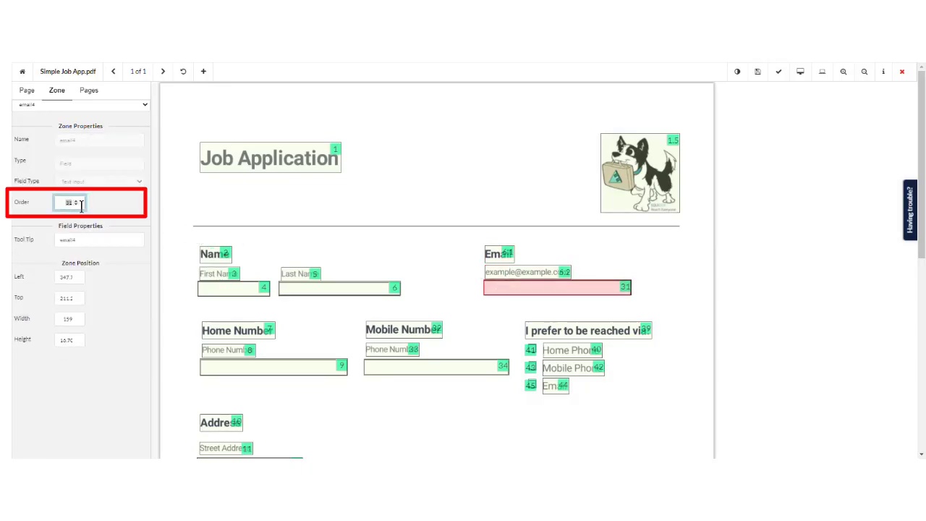
Step: Renumber the Mobile Number heading, label and field to 9.1, 9.2 and 9.3
click(235, 331)
click(227, 350)
click(267, 362)
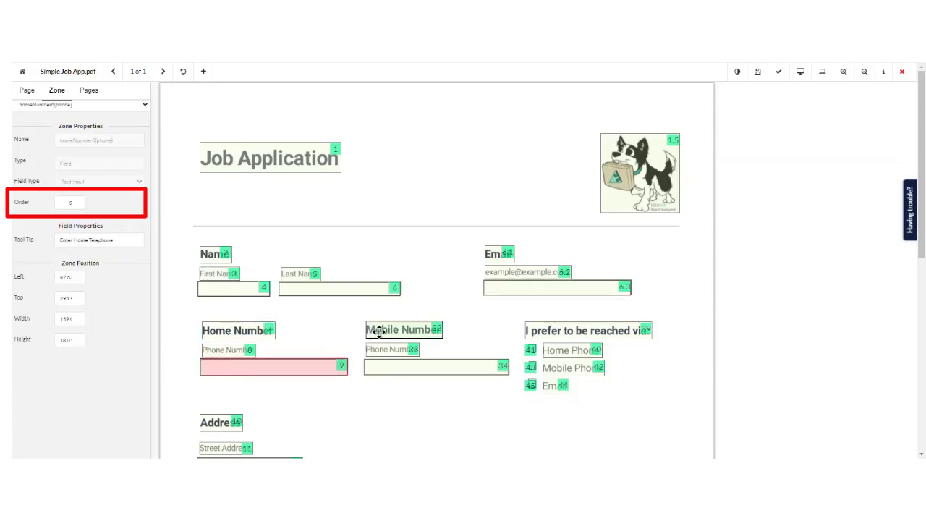
click(401, 330)
double_click(69, 203)
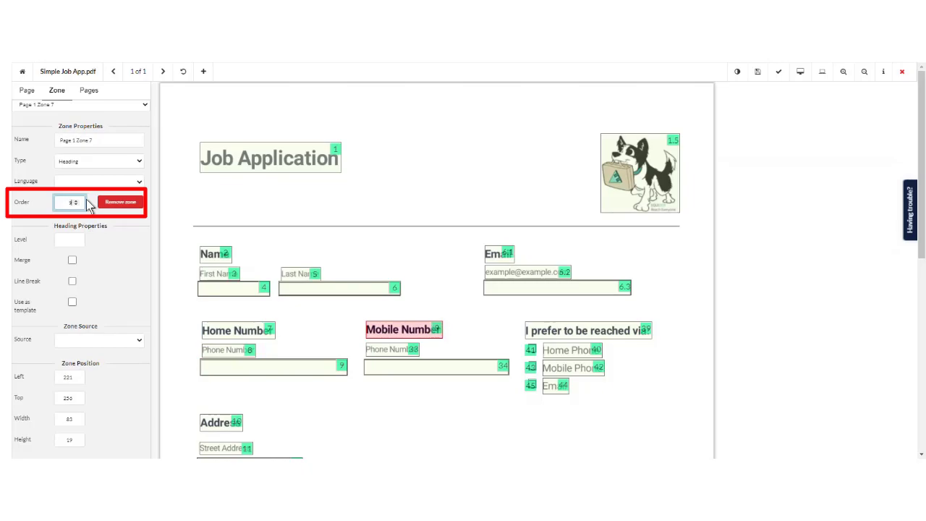
text(9.1)
click(382, 350)
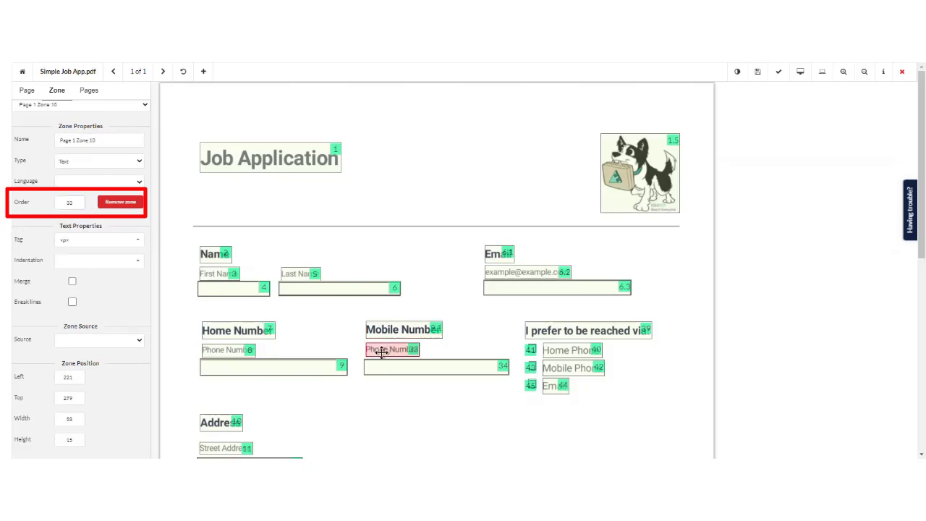
double_click(69, 206)
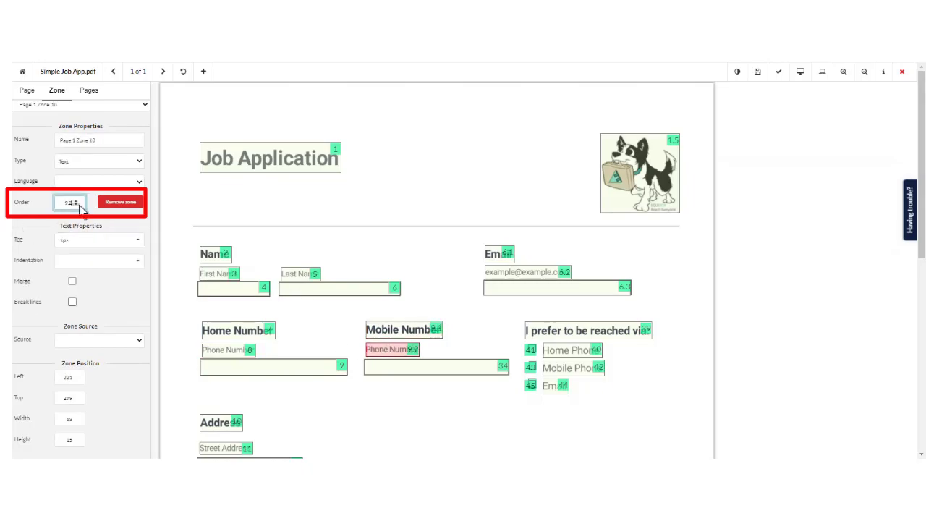
click(427, 370)
double_click(70, 203)
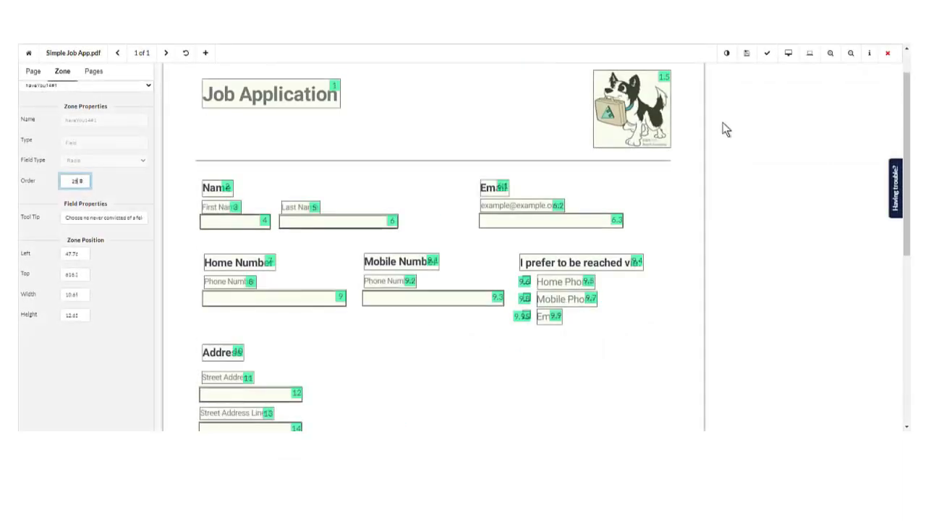
Step: Scroll through the web page preview, close it, then view the fixed-layout page preview with tooltips
scroll(727, 129, up, 1)
click(788, 58)
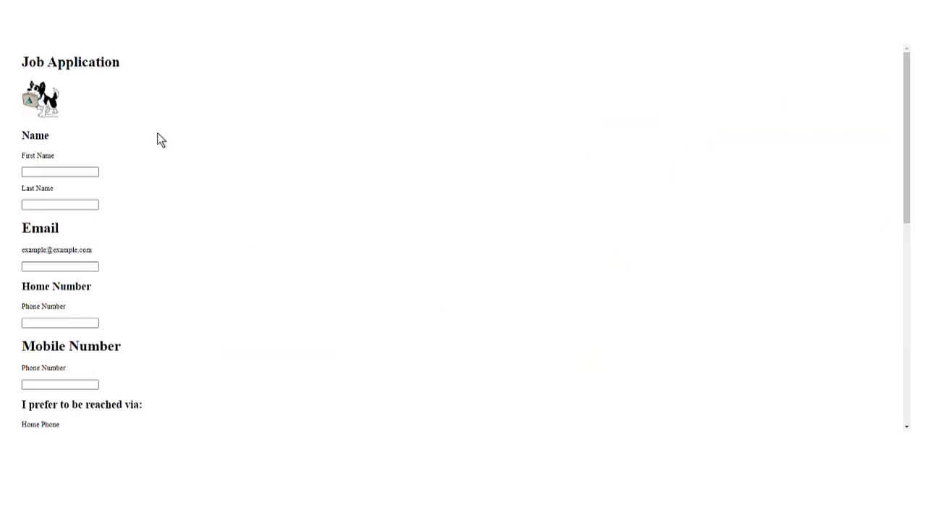
scroll(157, 133, down, 4)
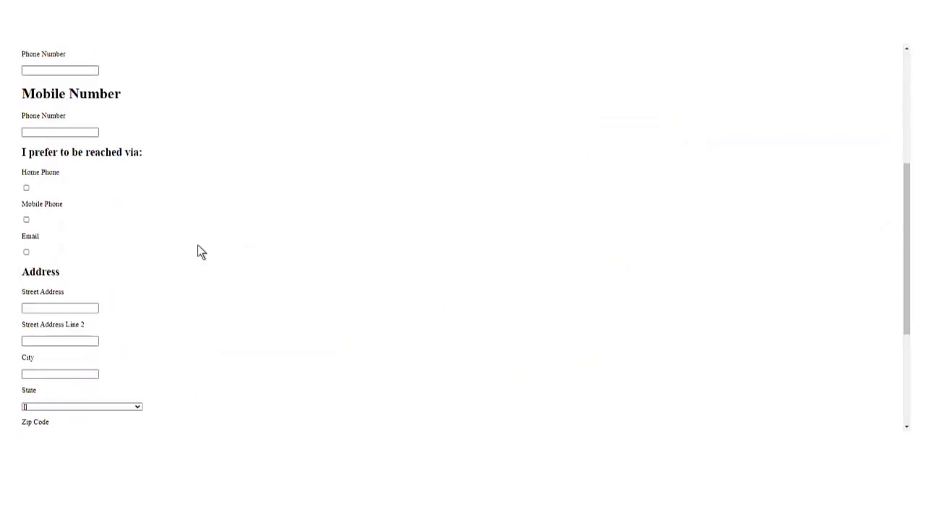
scroll(197, 246, down, 3)
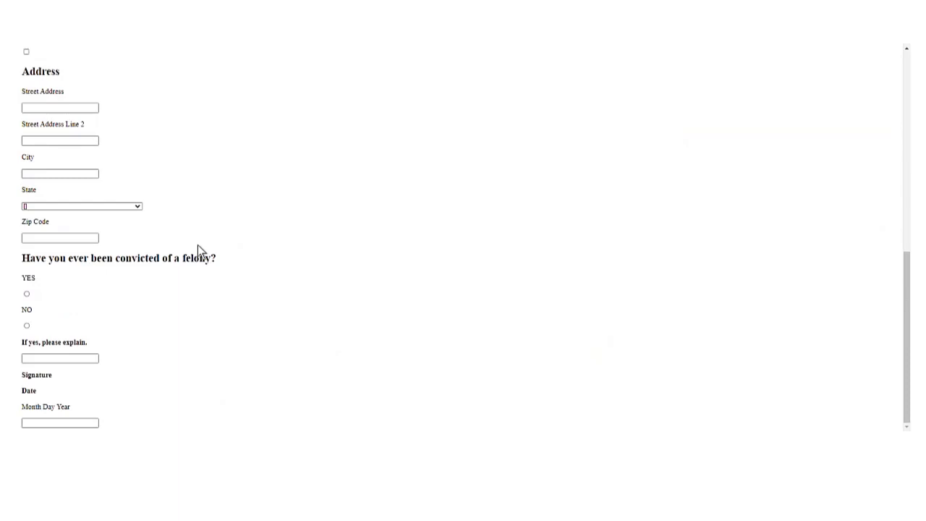
click(789, 53)
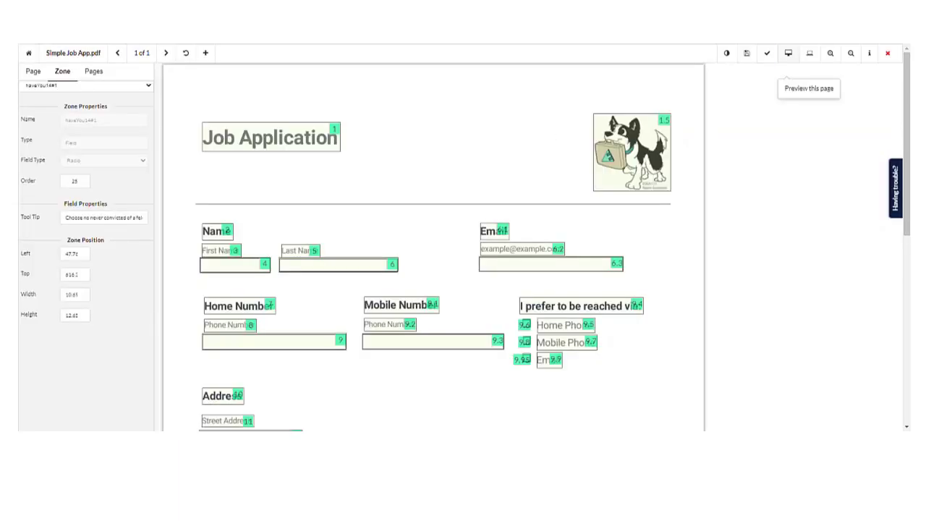
click(810, 53)
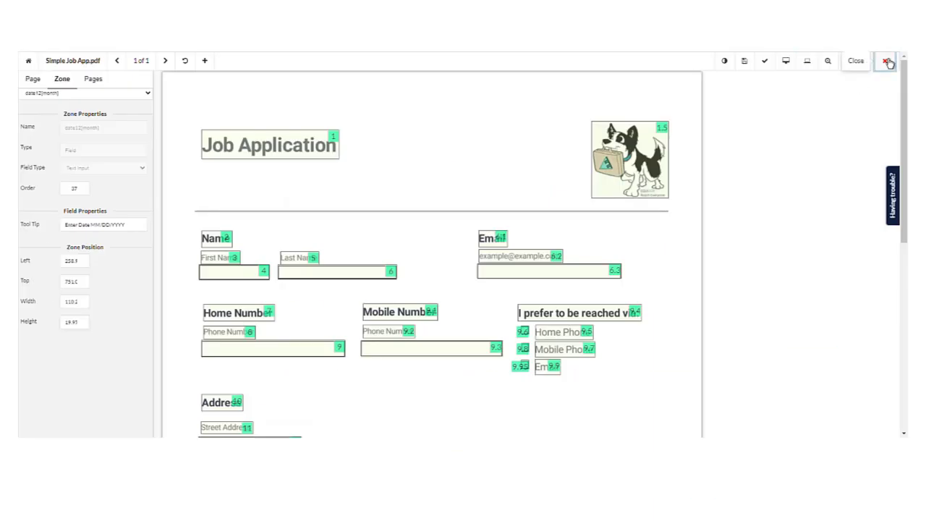
Step: Save the page, then run Acrobat's Accessibility Checker and expand Document and Page Content results
click(892, 62)
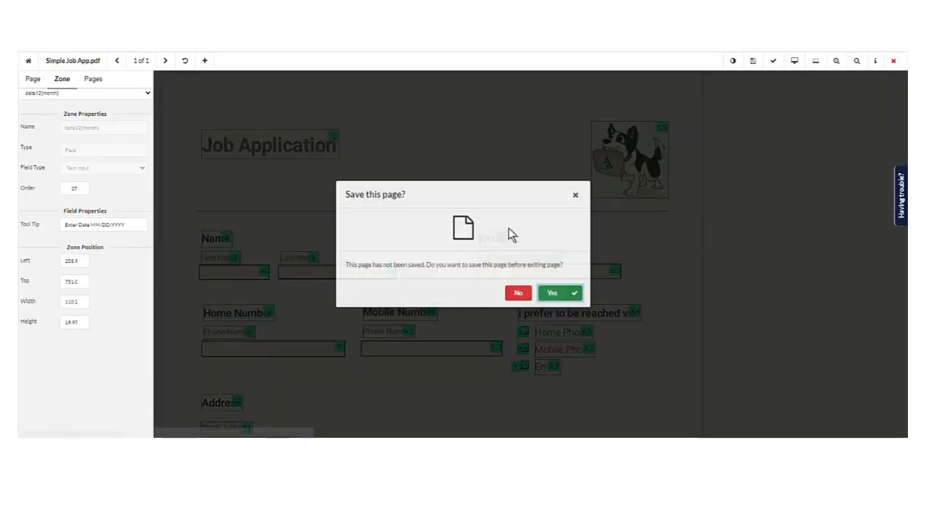
click(554, 296)
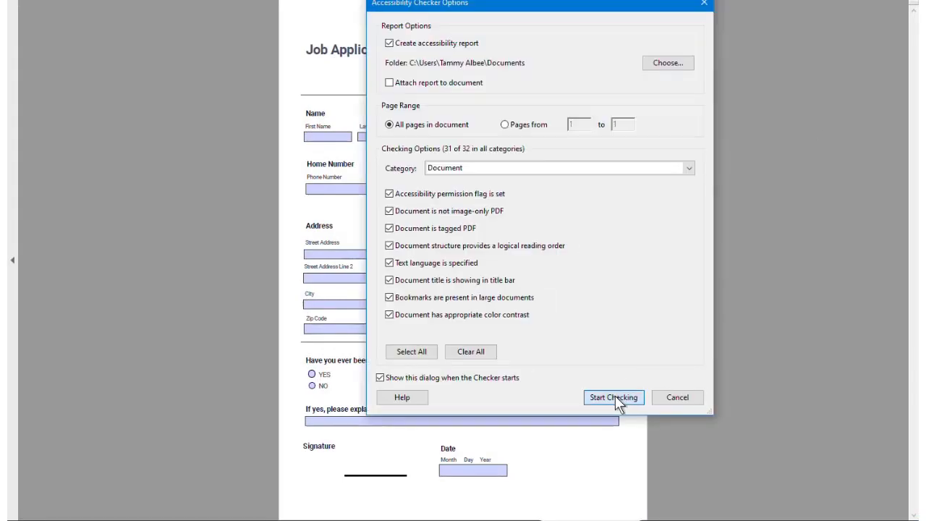
click(617, 397)
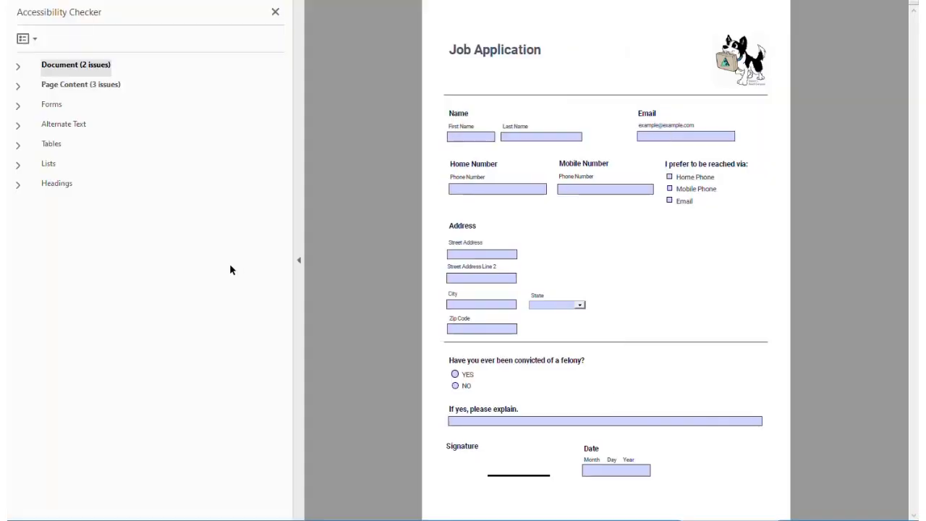
click(19, 68)
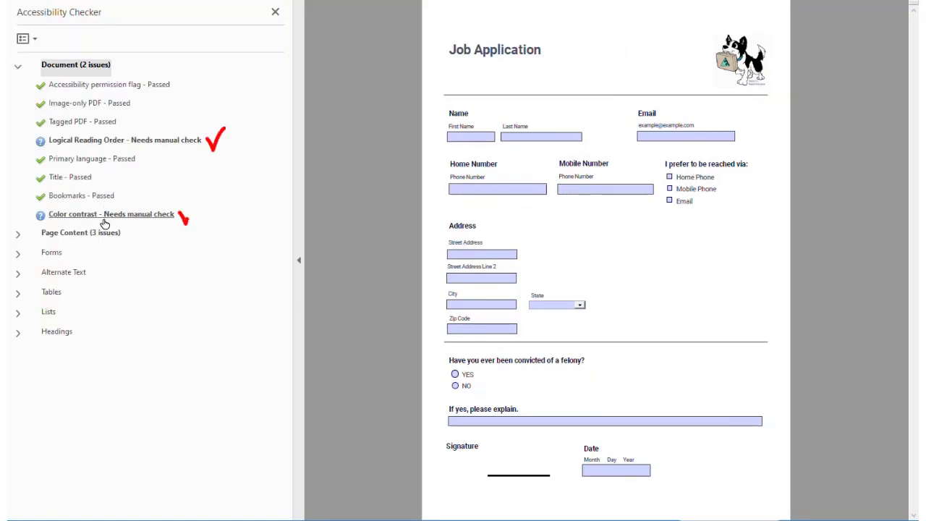
click(19, 236)
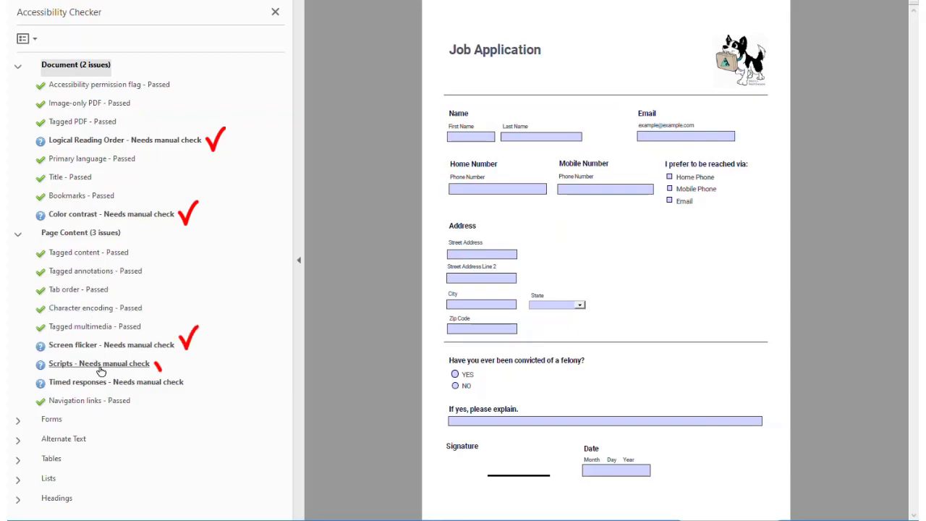